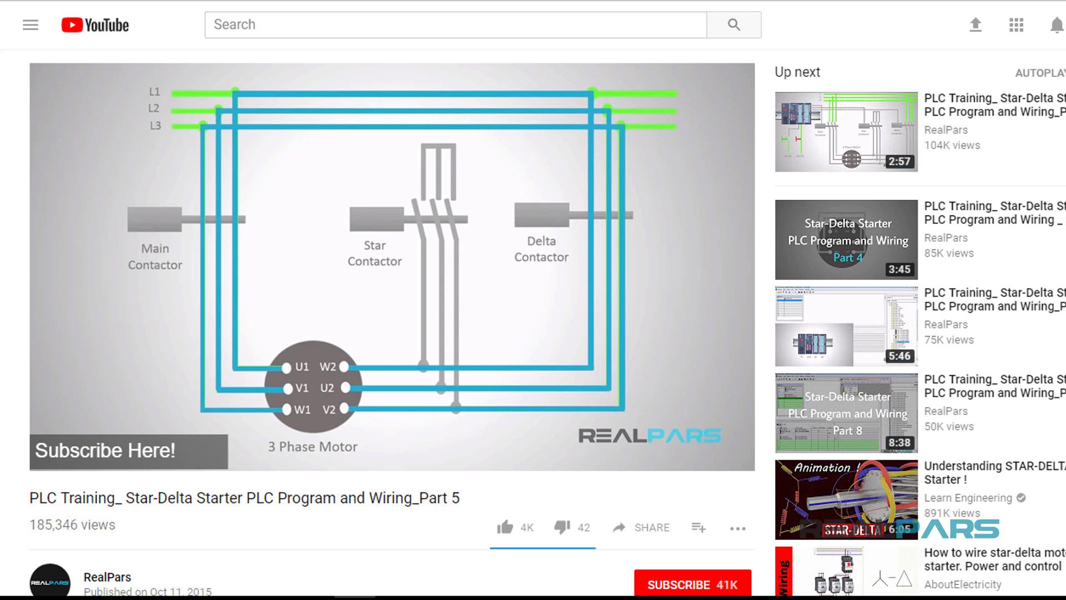
scroll(392, 267, down, 2)
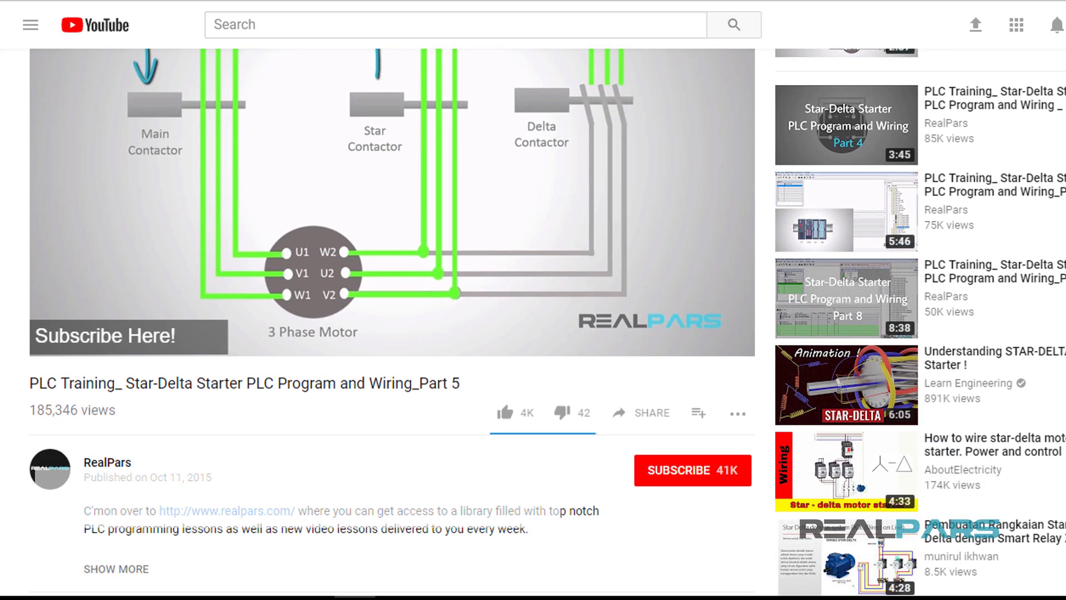
scroll(392, 267, down, 3)
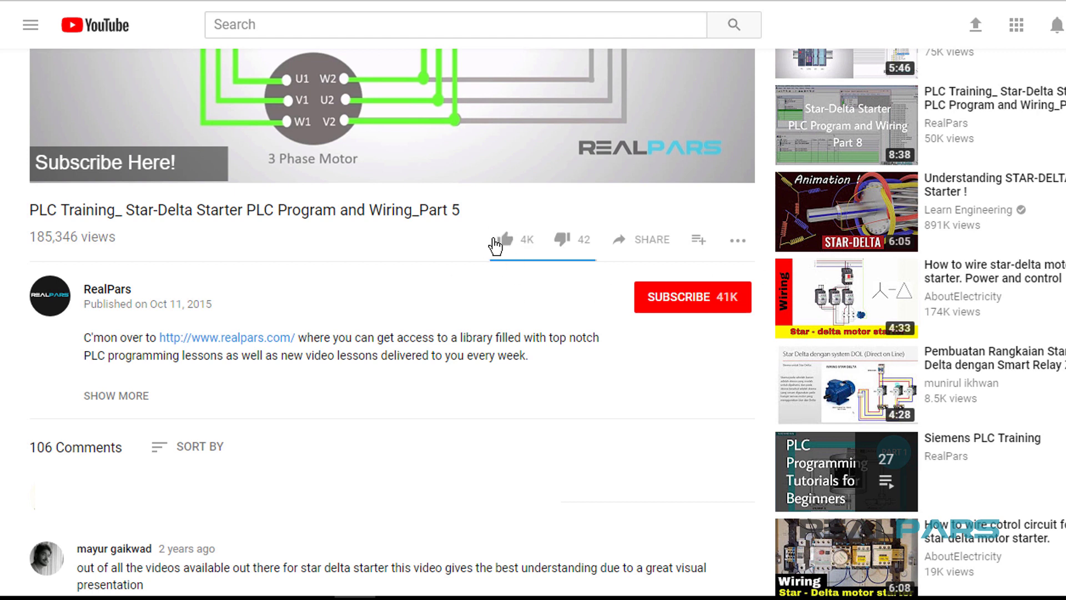
Thumbs-up the star-delta starter video, subscribe to RealPars, and switch on its bell notifications
click(506, 239)
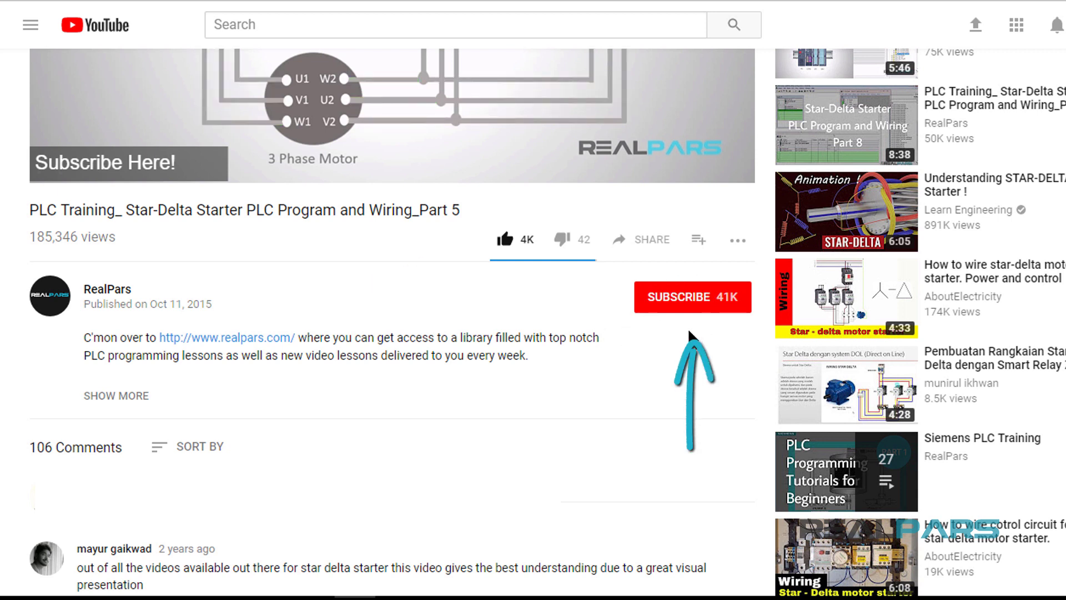
click(677, 302)
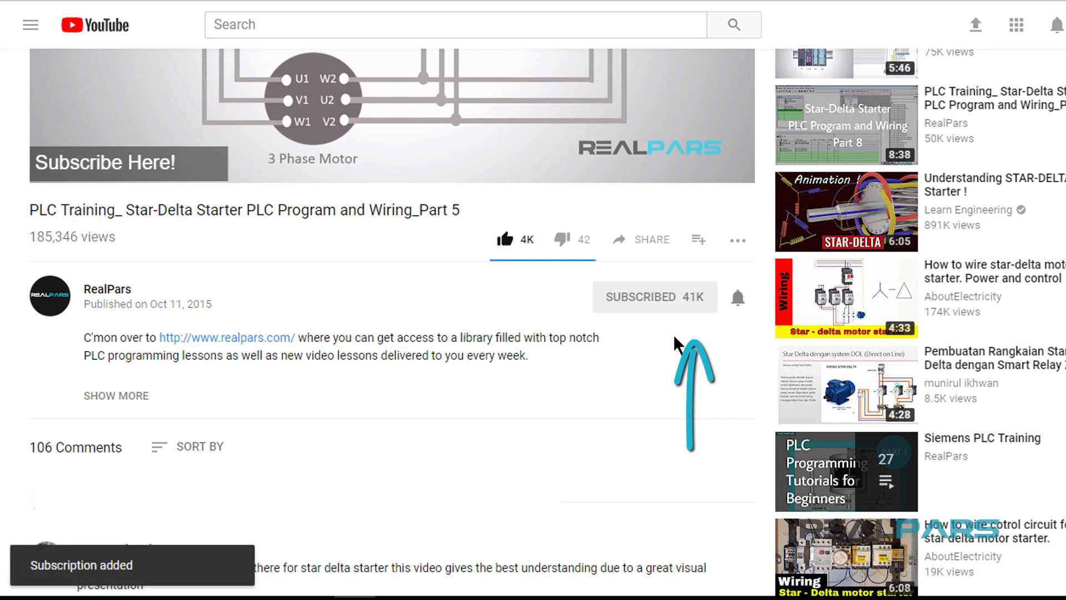
click(737, 298)
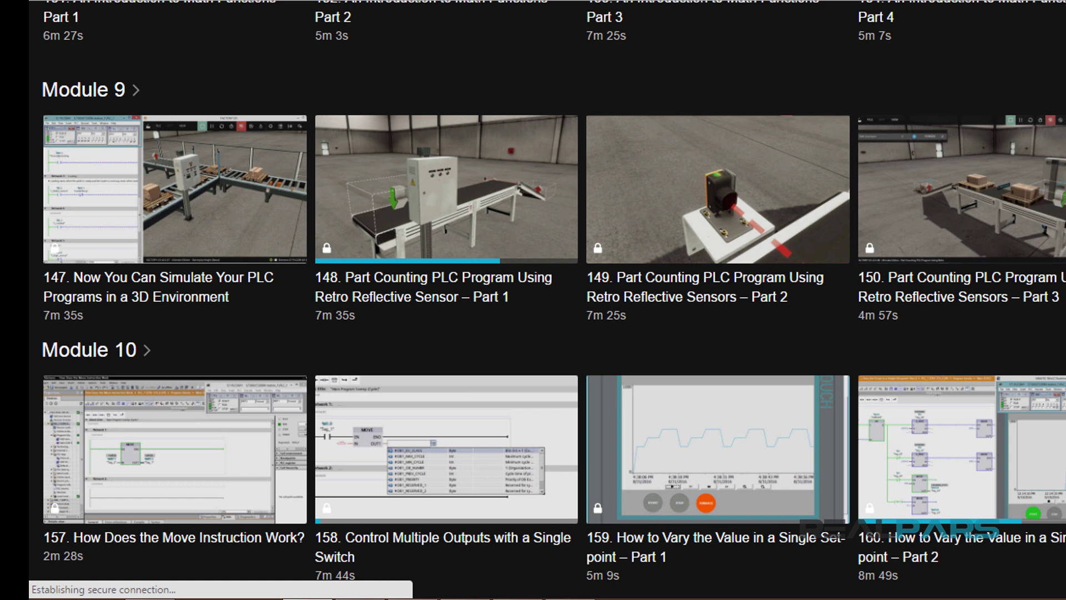
mouse_move(967, 450)
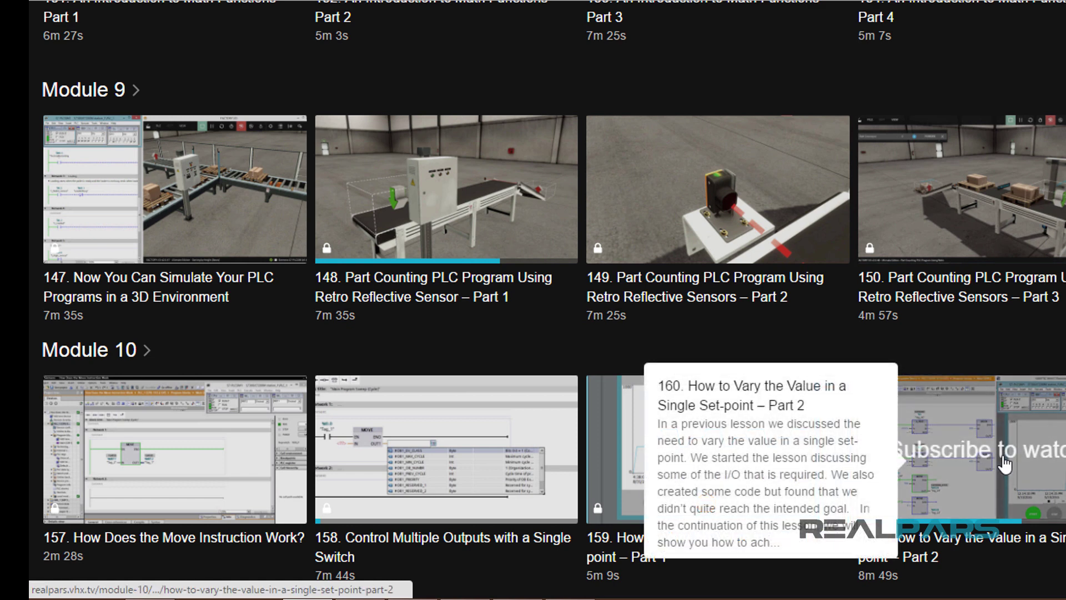
Play lesson 146, S7 Counters Higher Than 999 Part 4, and view its quality and subtitle options
click(1006, 465)
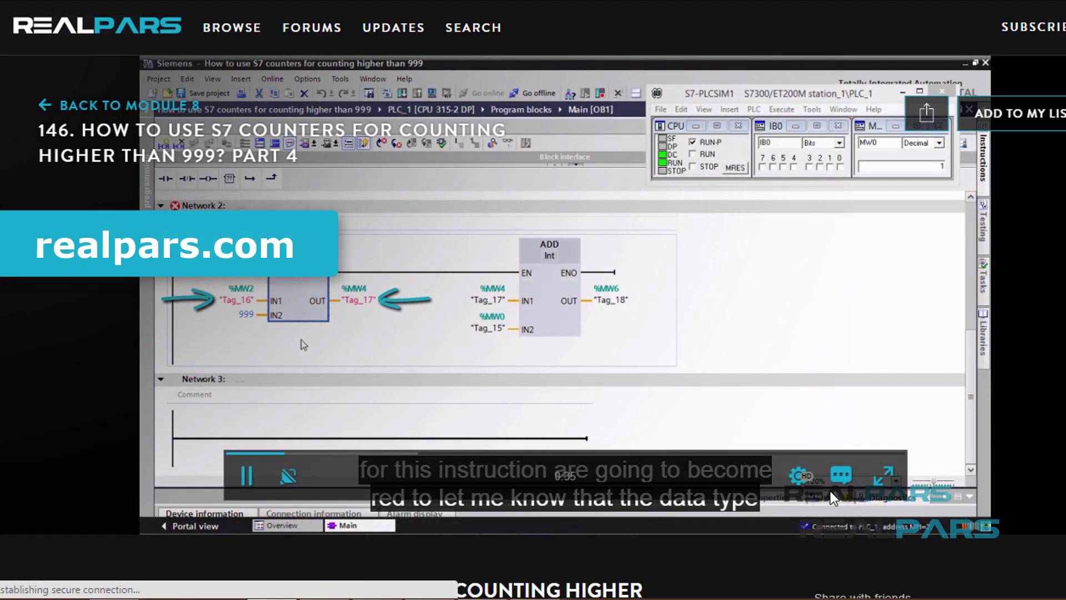
click(801, 477)
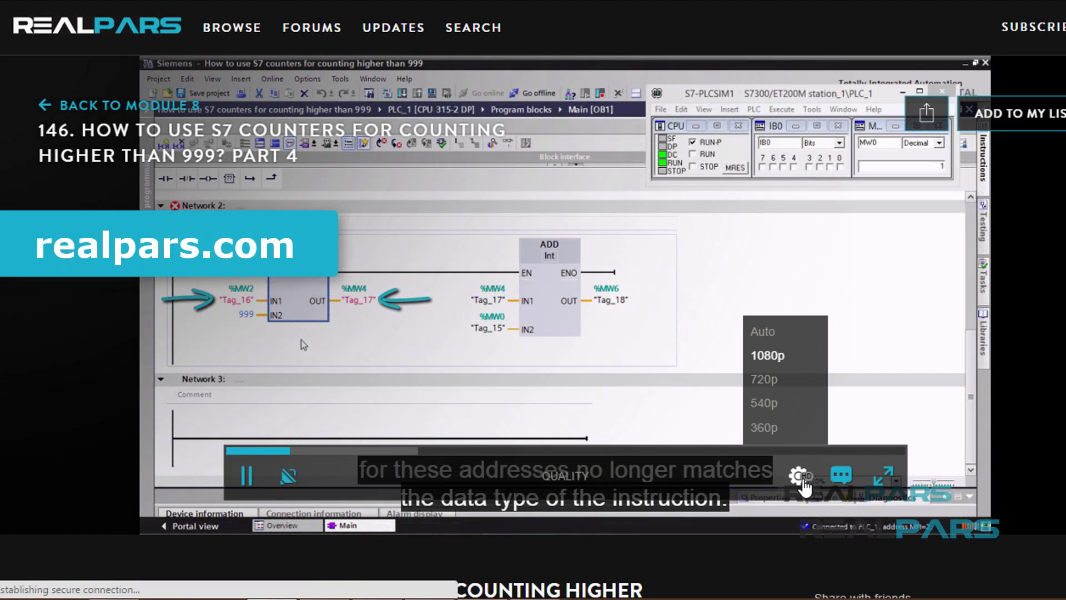
click(841, 475)
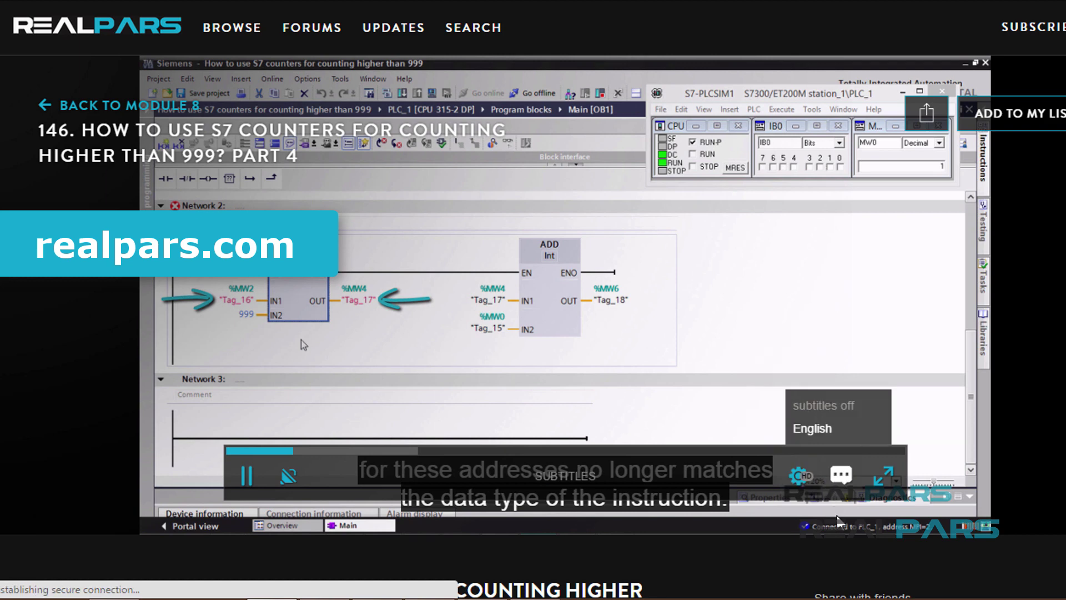